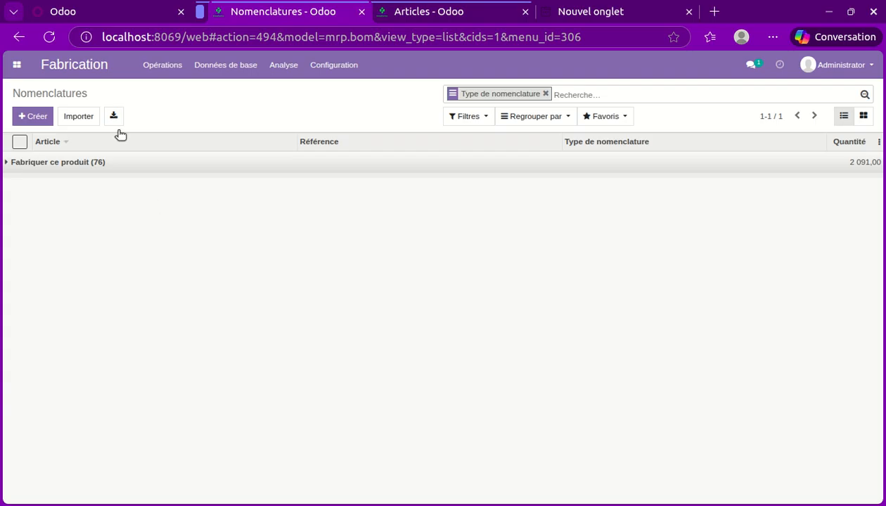
# View the manufacturing orders list, and search the inventory articles for "fleming 1.2".
pyautogui.click(17, 65)
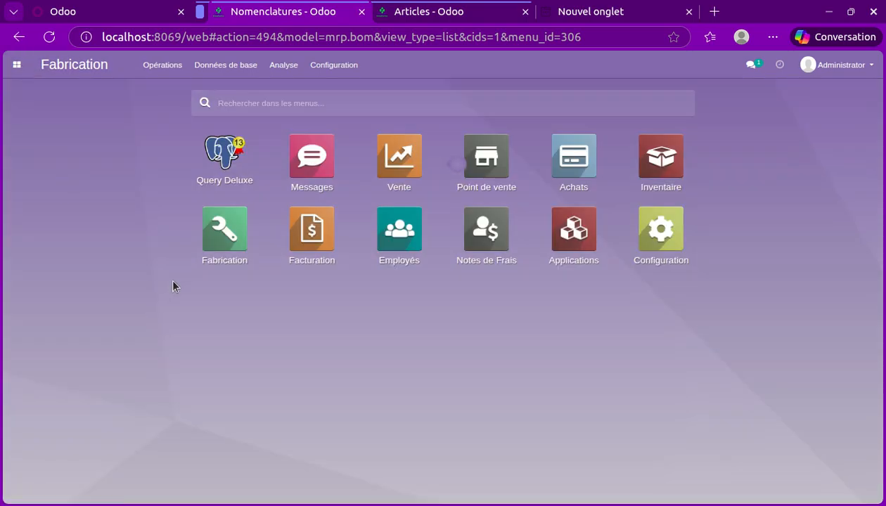
pyautogui.click(220, 227)
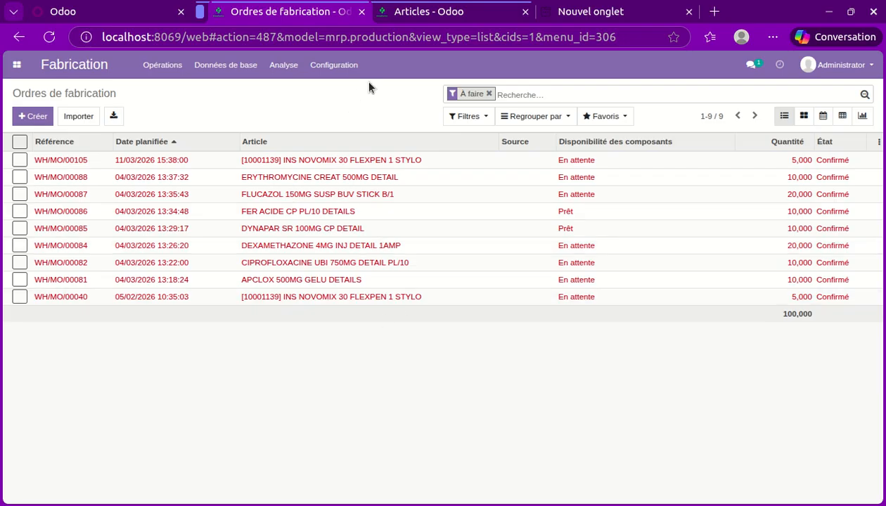
pyautogui.click(394, 18)
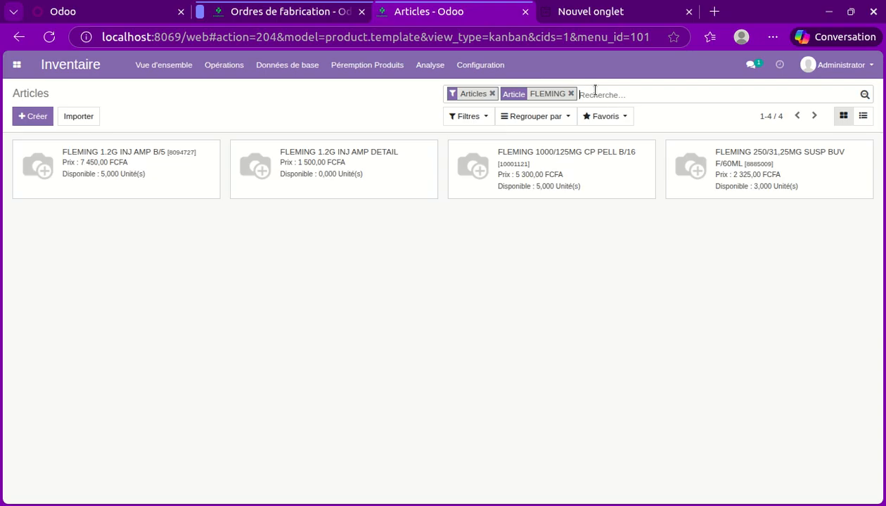
pyautogui.press('BackSpace')
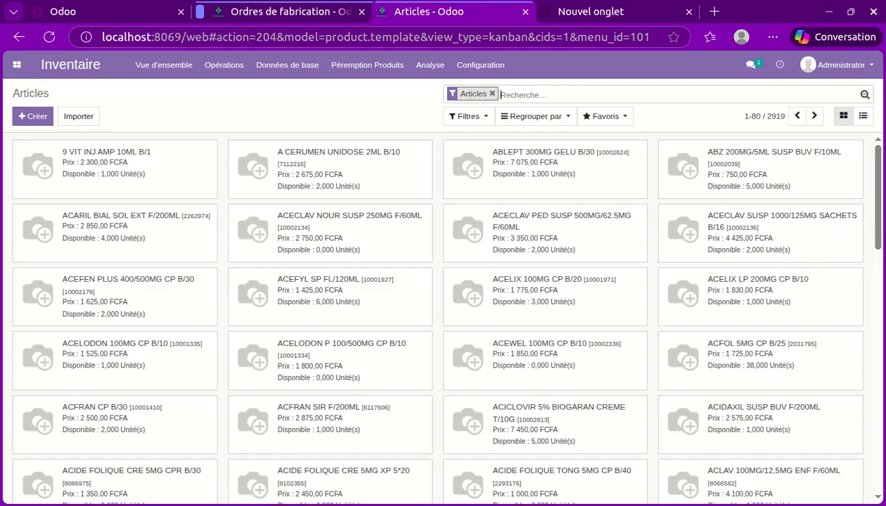
pyautogui.write('flemin')
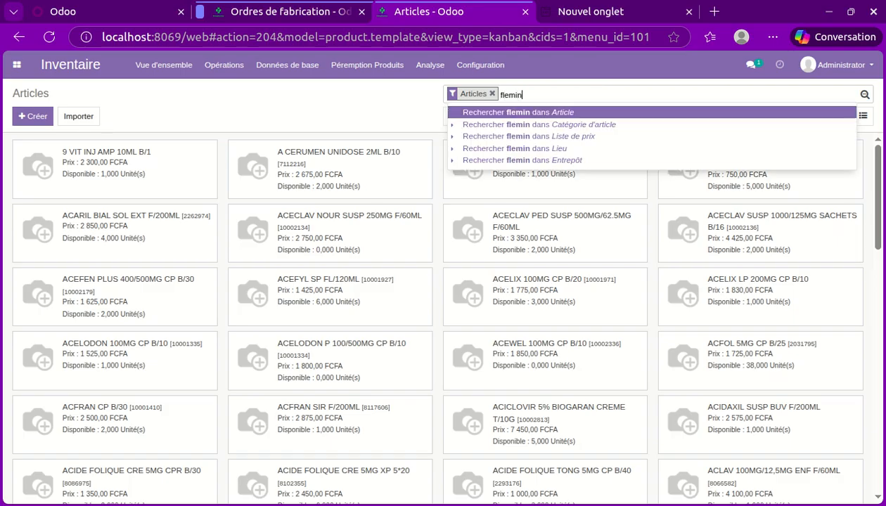
pyautogui.write('g')
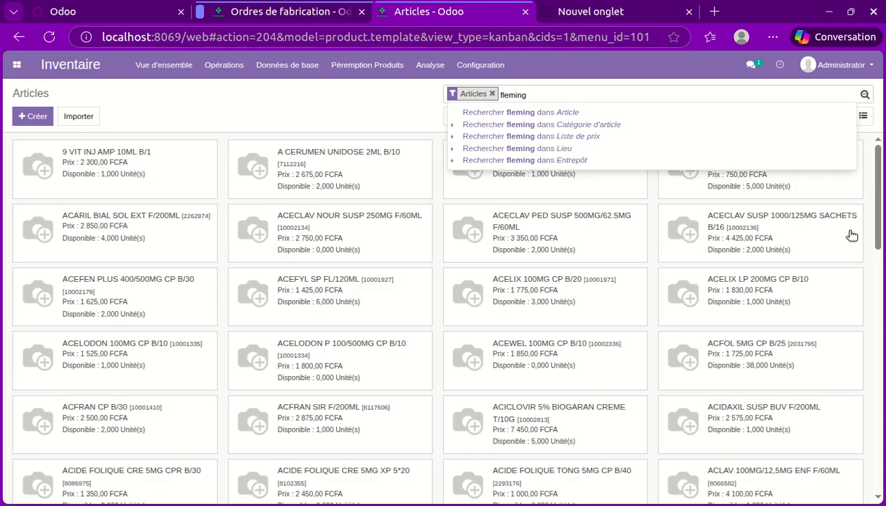
pyautogui.write(' 1.2')
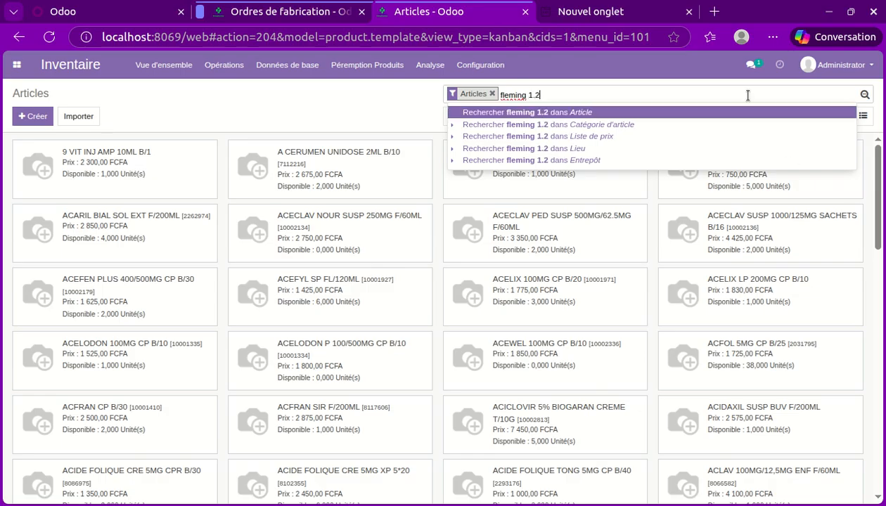
pyautogui.press('Return')
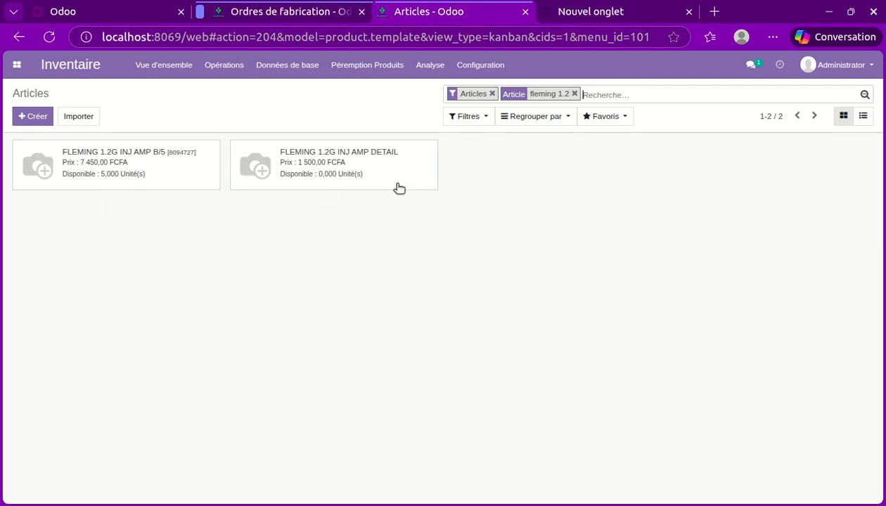
# Return to the Fabrication module and start a new bill of materials (Nomenclature).
pyautogui.click(307, 14)
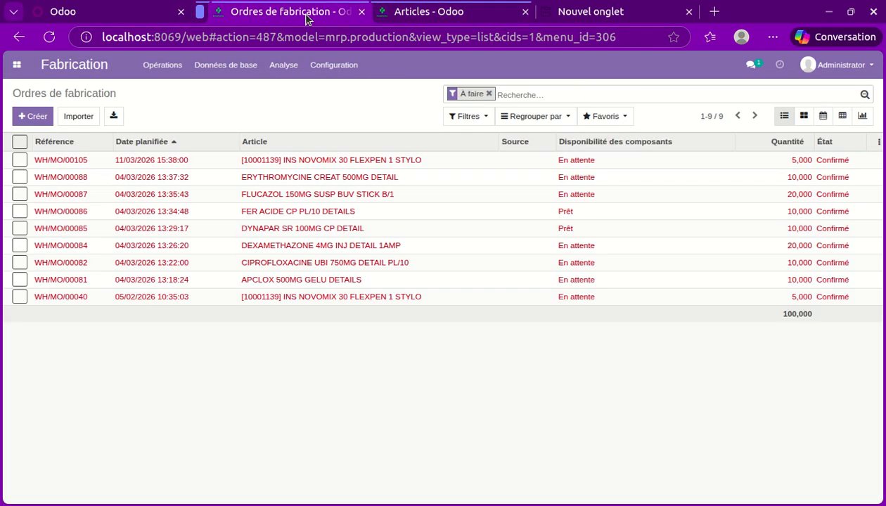
pyautogui.click(17, 66)
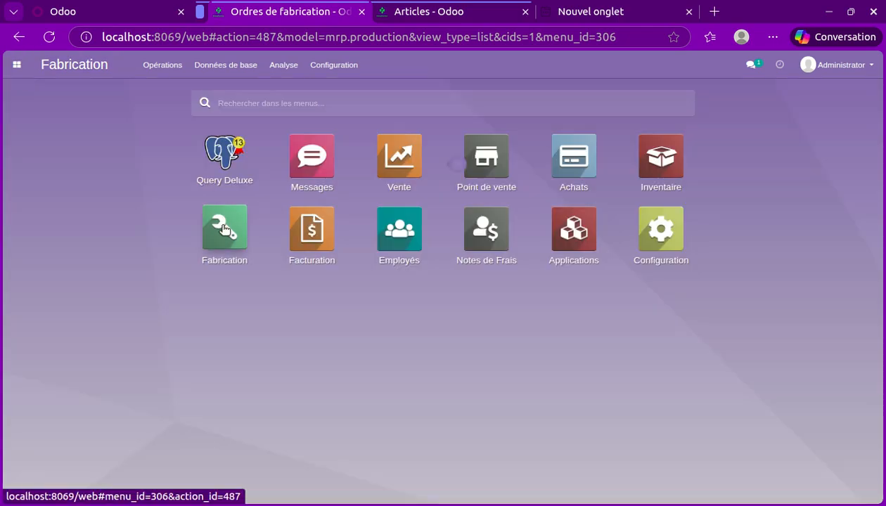
pyautogui.click(222, 226)
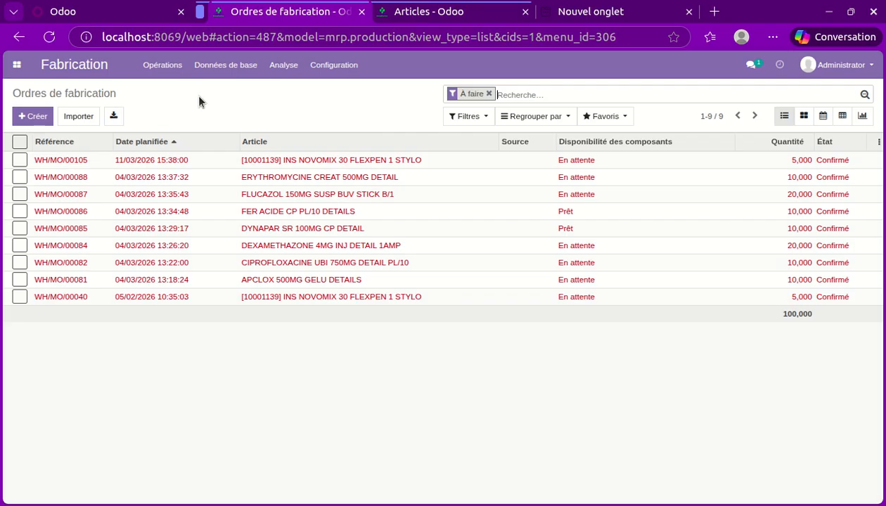
pyautogui.click(224, 75)
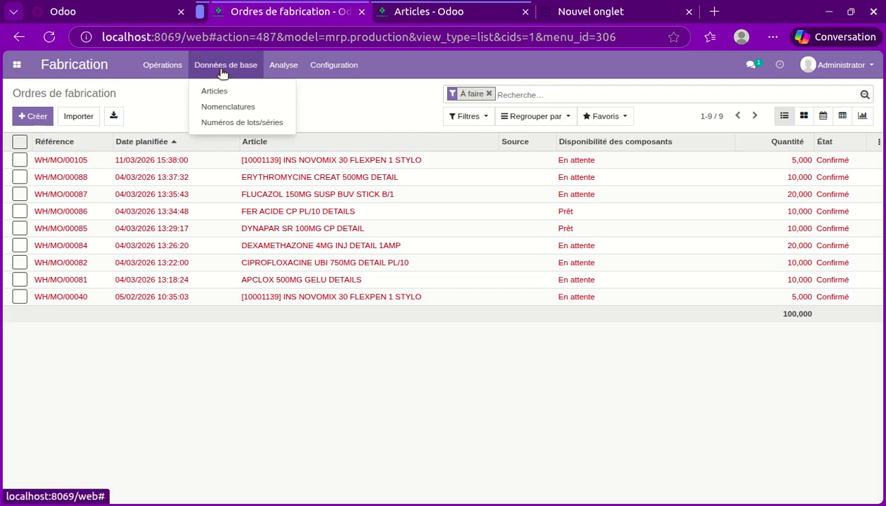
pyautogui.click(232, 107)
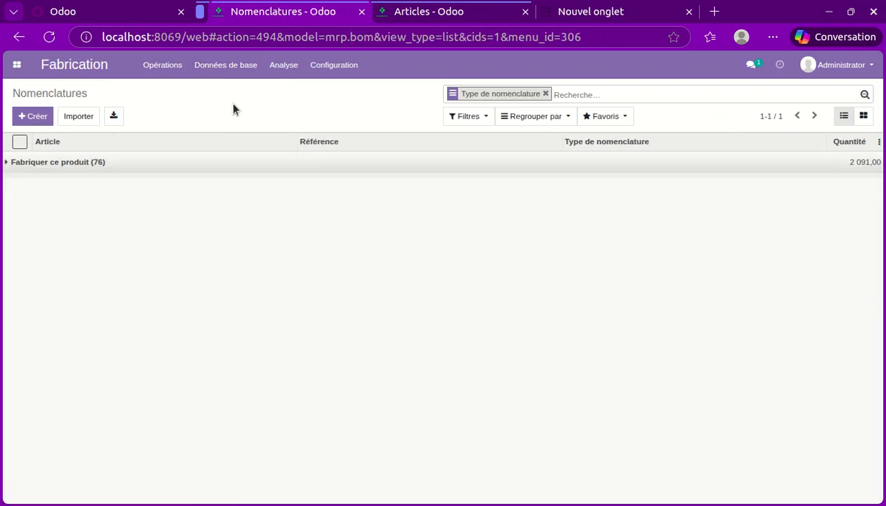
pyautogui.click(35, 115)
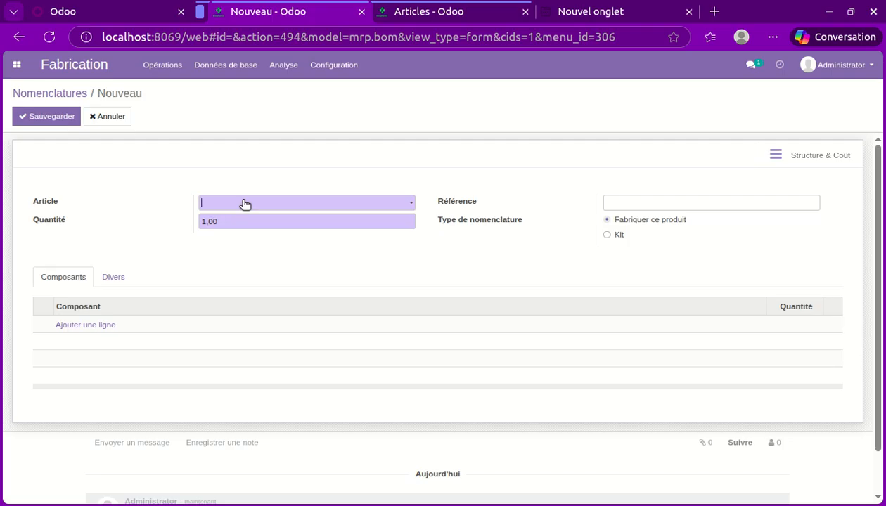
# Set the bill of materials' article to FLEMING 1.2G INJ AMP DETAIL.
pyautogui.click(244, 204)
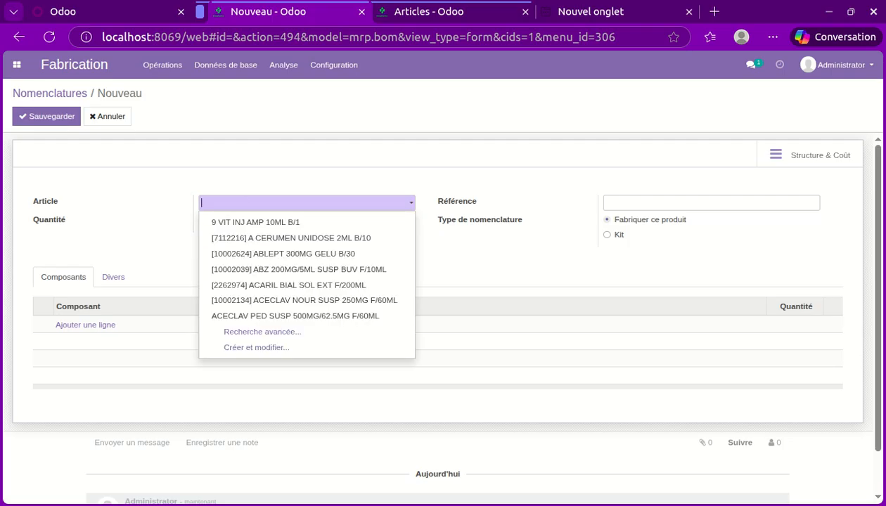
pyautogui.write('f')
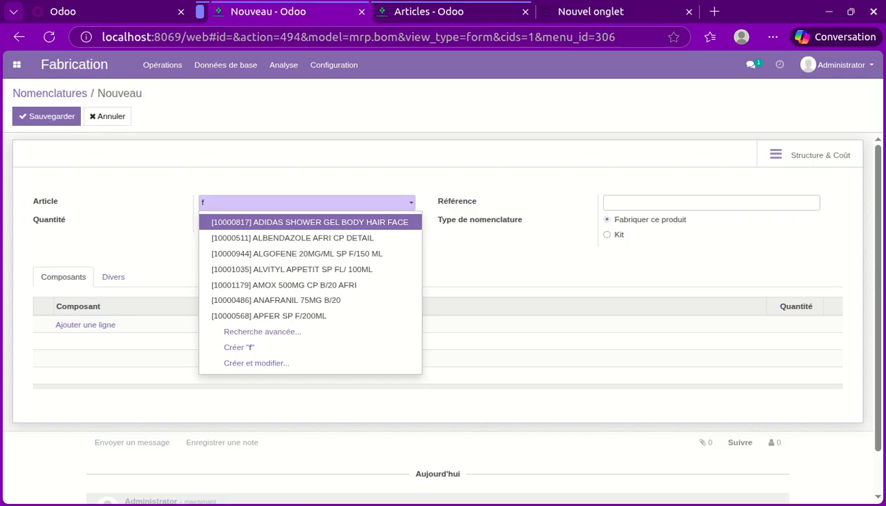
pyautogui.press('BackSpace')
pyautogui.write('FLEMI')
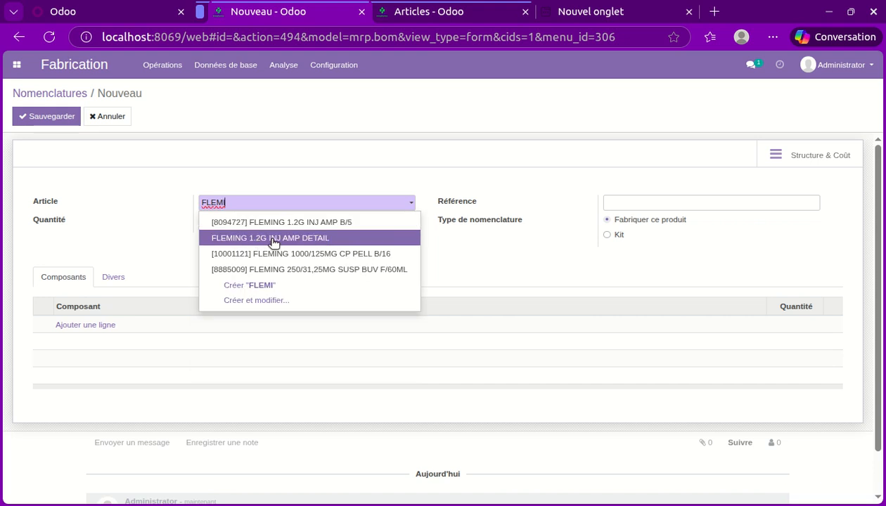
pyautogui.click(300, 241)
pyautogui.moveTo(237, 225); pyautogui.dragTo(194, 225)
pyautogui.click(133, 257)
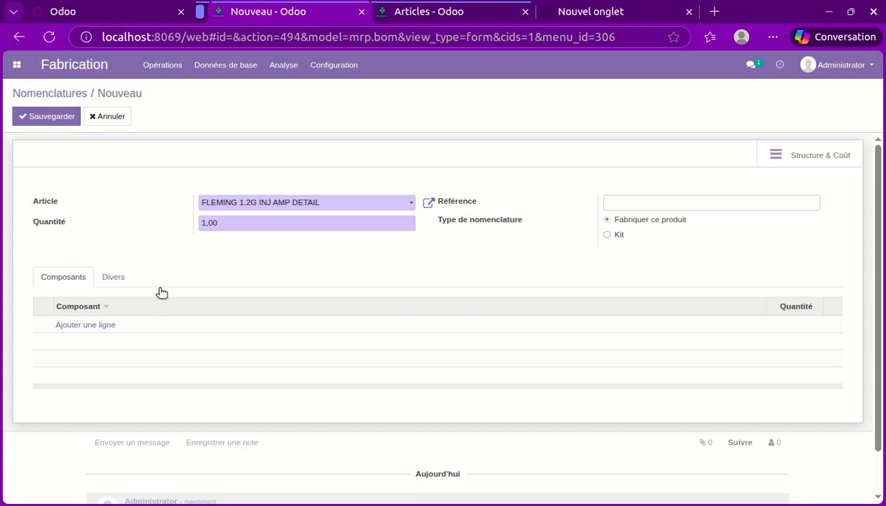
# Add FLEMING 1.2G INJ AMP B/5 as a component line of the bill of materials.
pyautogui.click(92, 326)
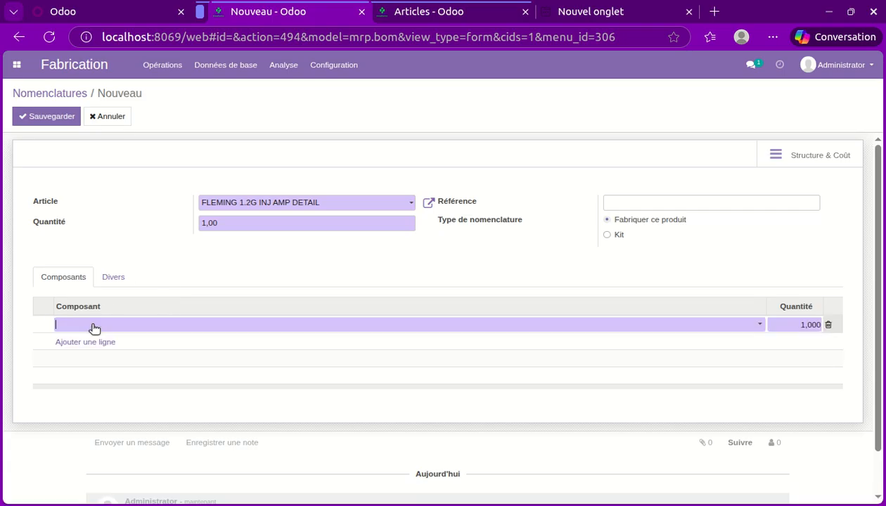
pyautogui.click(93, 327)
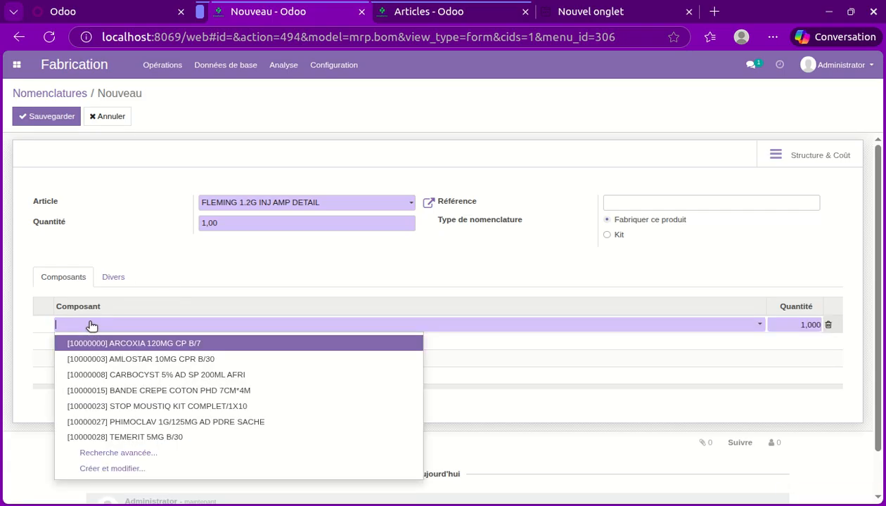
pyautogui.write('FLE')
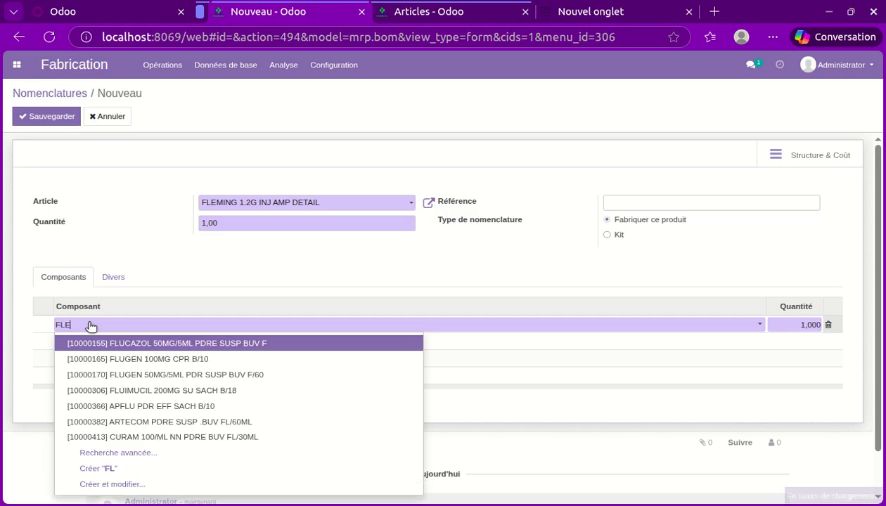
pyautogui.write('MI')
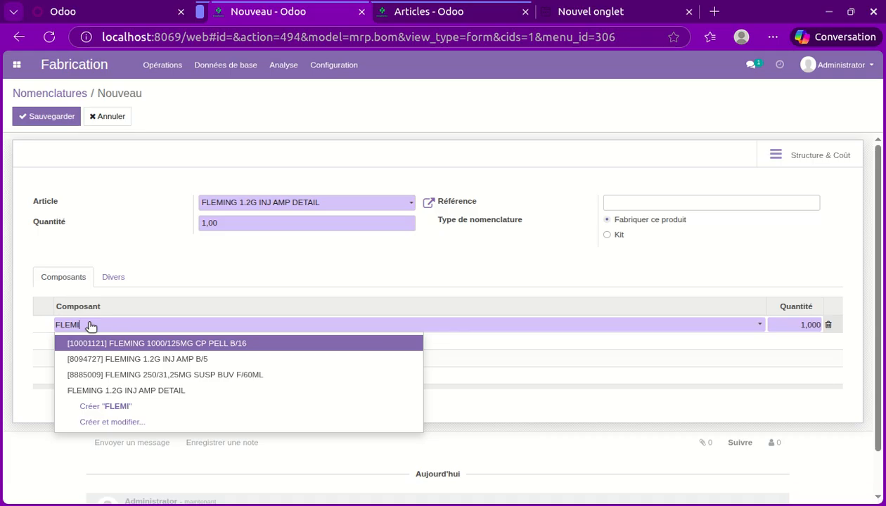
pyautogui.click(146, 360)
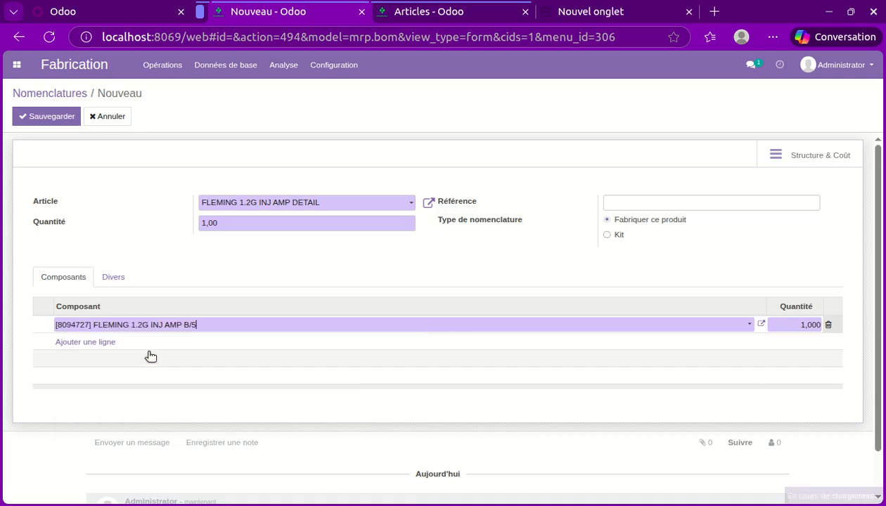
pyautogui.click(267, 276)
# Set the quantity produced by the bill of materials to 5 and save the record.
pyautogui.moveTo(221, 223); pyautogui.dragTo(173, 247)
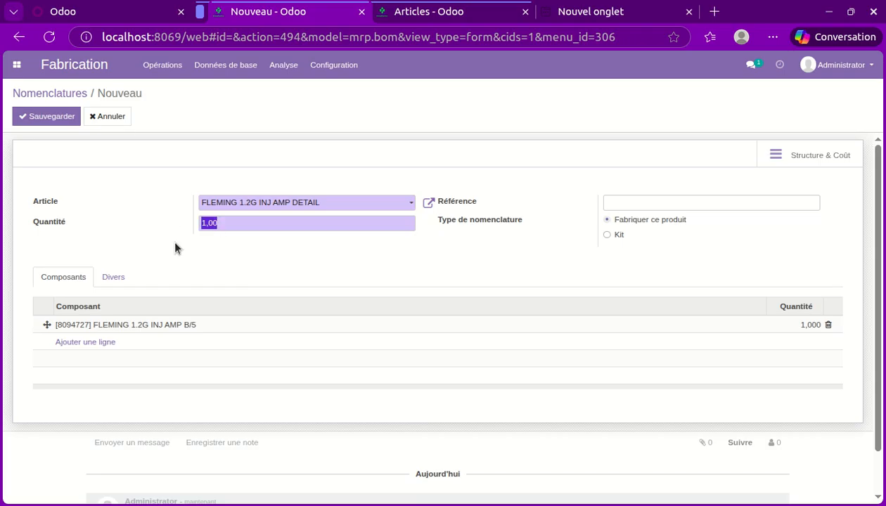
pyautogui.click(190, 251)
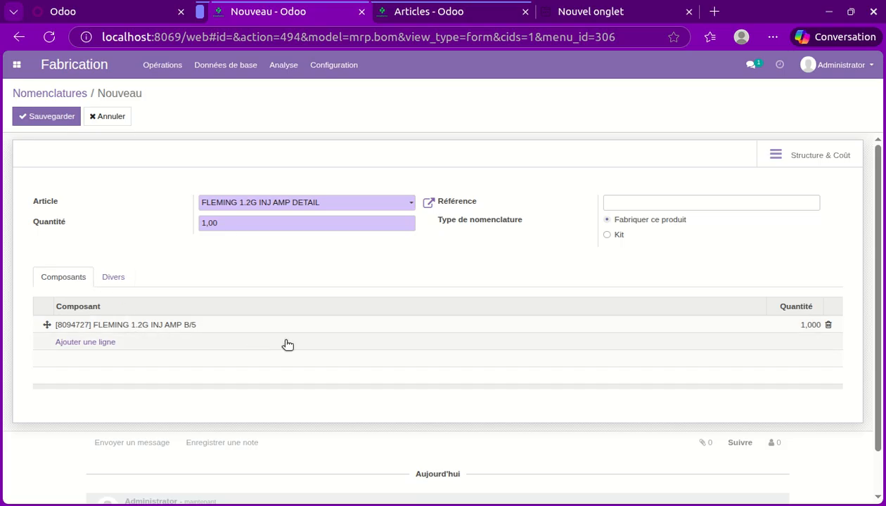
pyautogui.click(218, 222)
pyautogui.write('5')
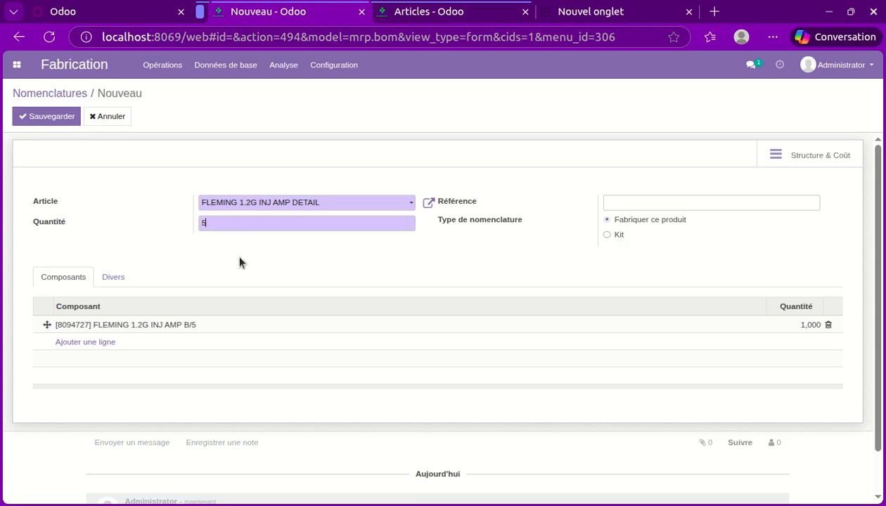
pyautogui.moveTo(189, 263); pyautogui.dragTo(211, 227)
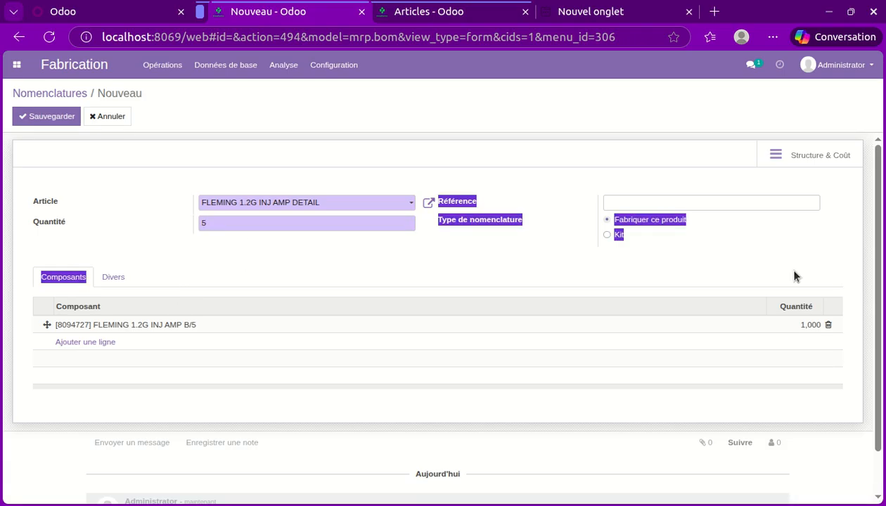
pyautogui.click(204, 184)
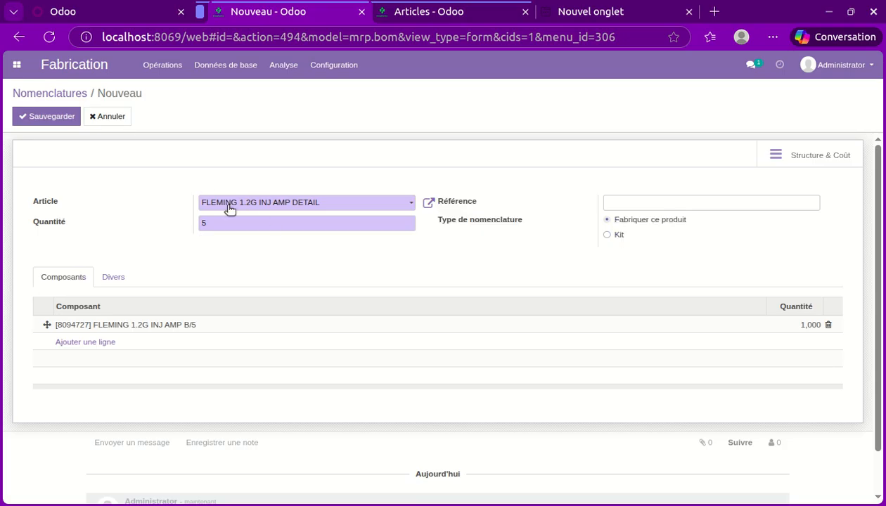
pyautogui.moveTo(214, 223); pyautogui.dragTo(197, 243)
pyautogui.click(312, 223)
pyautogui.click(63, 118)
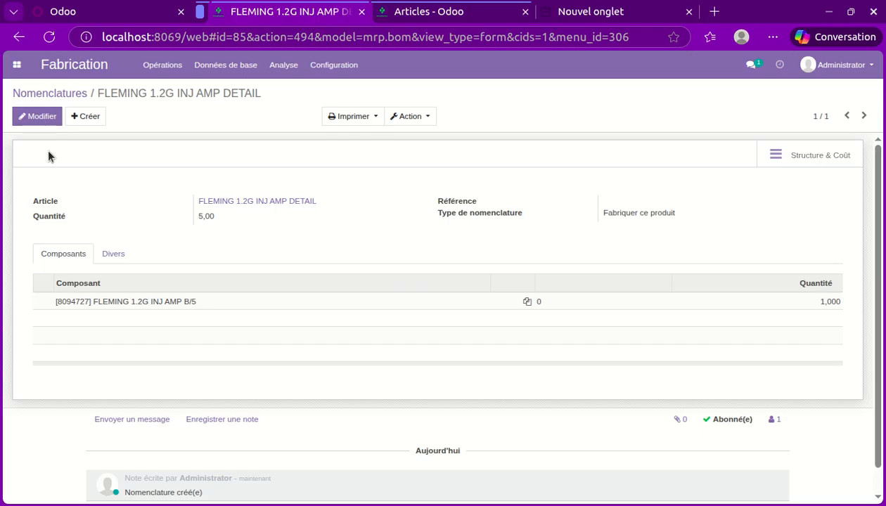
# Start a new manufacturing order with FLEMING 1.2G INJ AMP DETAIL as the article to produce.
pyautogui.click(17, 65)
pyautogui.click(227, 223)
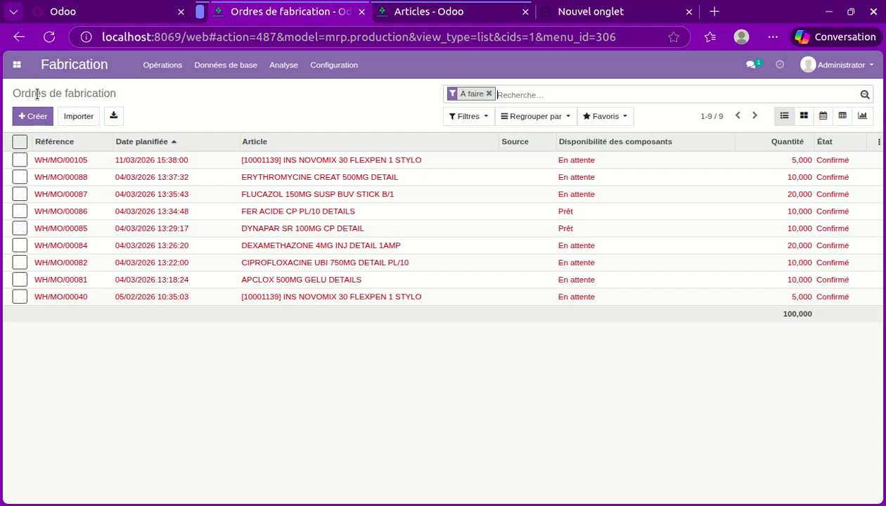
pyautogui.click(36, 116)
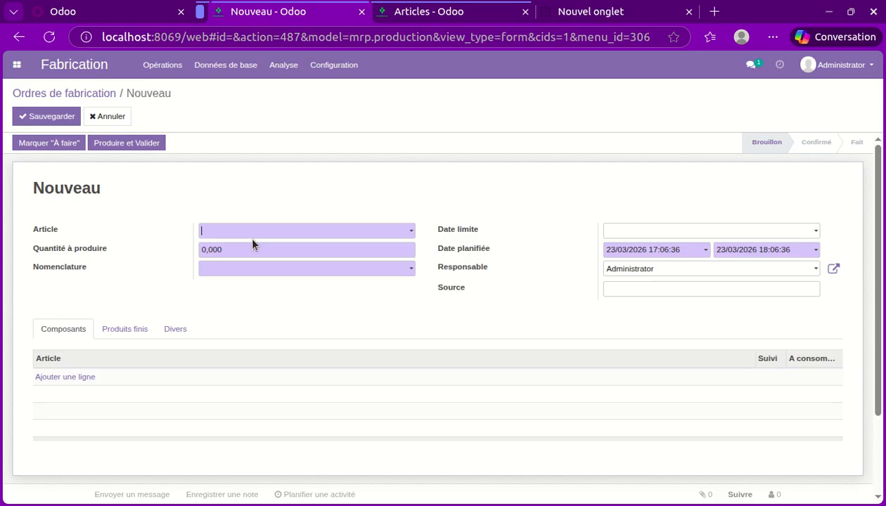
pyautogui.click(259, 232)
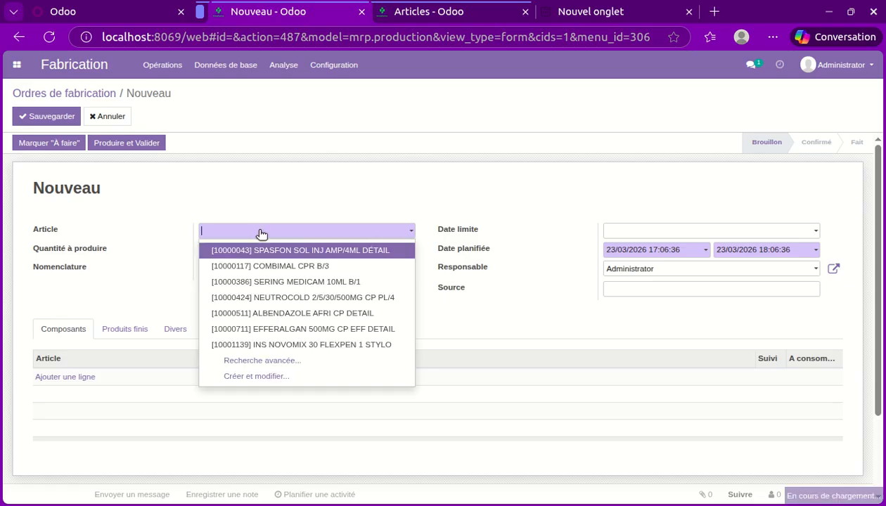
pyautogui.write('FL')
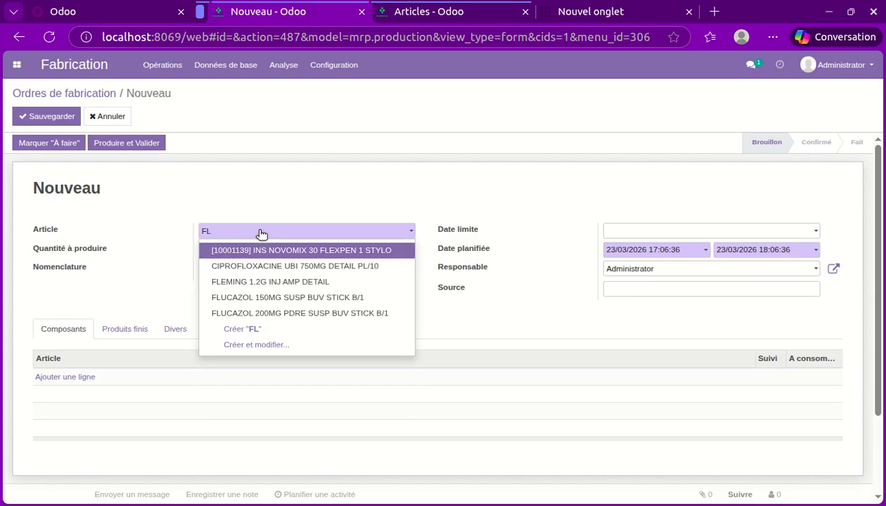
pyautogui.write('EMI')
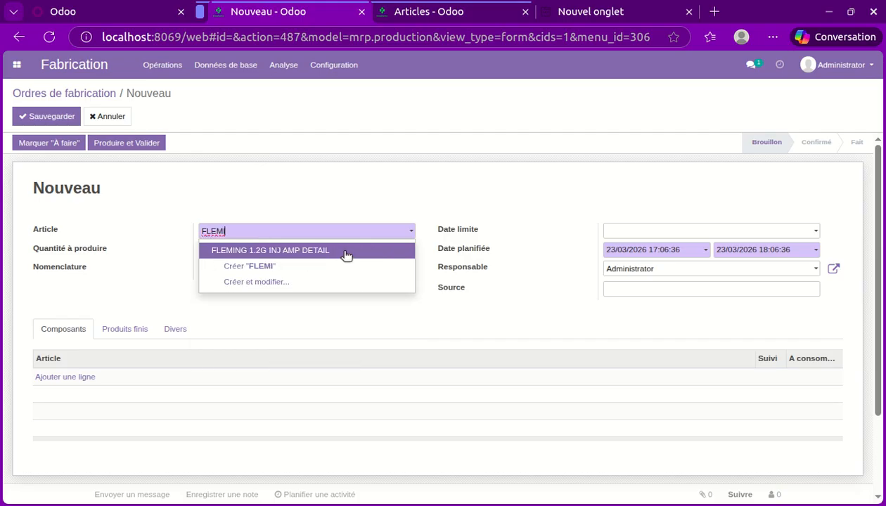
pyautogui.click(344, 252)
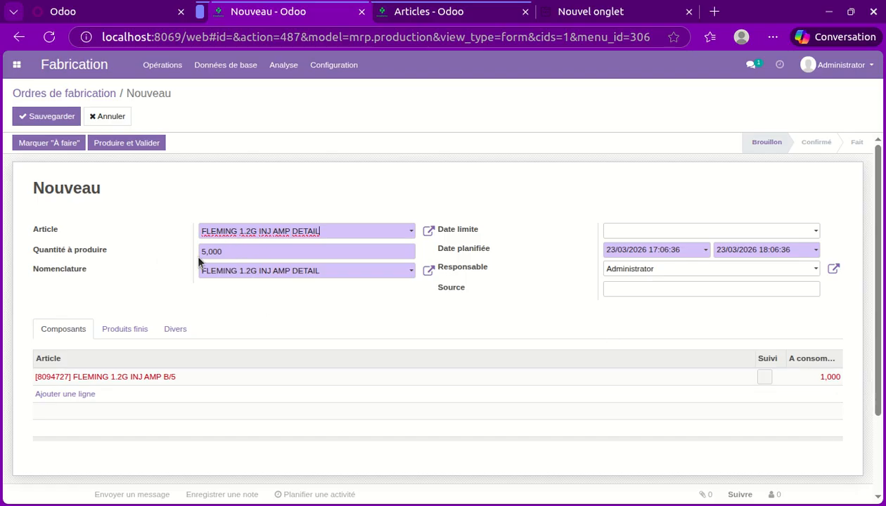
# Set the quantity to produce to 20 and save the manufacturing order.
pyautogui.moveTo(238, 251); pyautogui.dragTo(201, 255)
pyautogui.write('20')
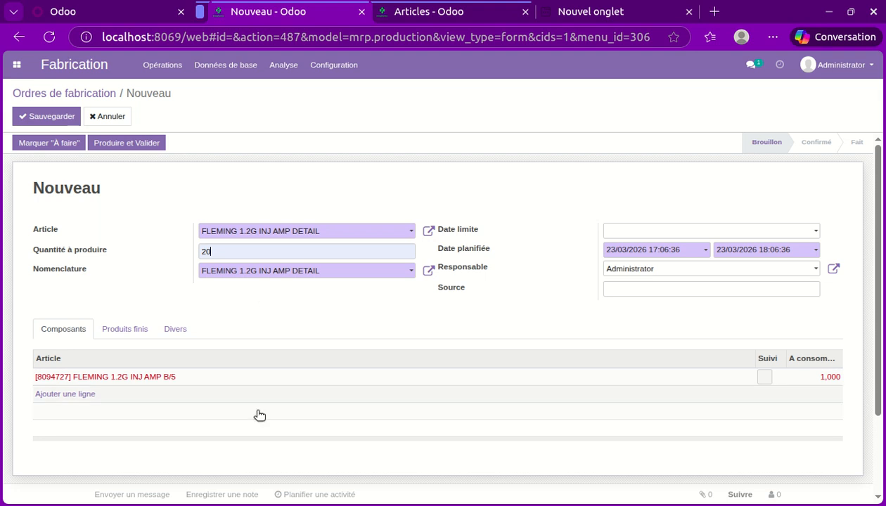
pyautogui.click(234, 312)
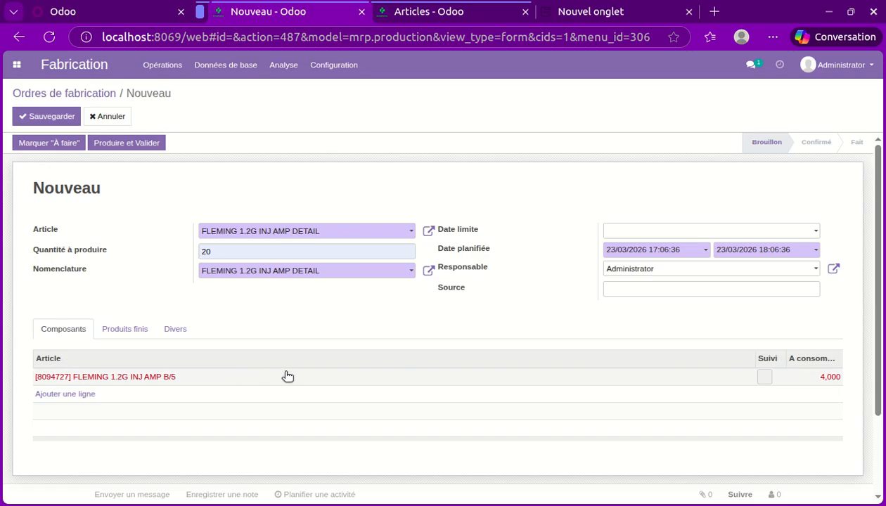
pyautogui.click(56, 121)
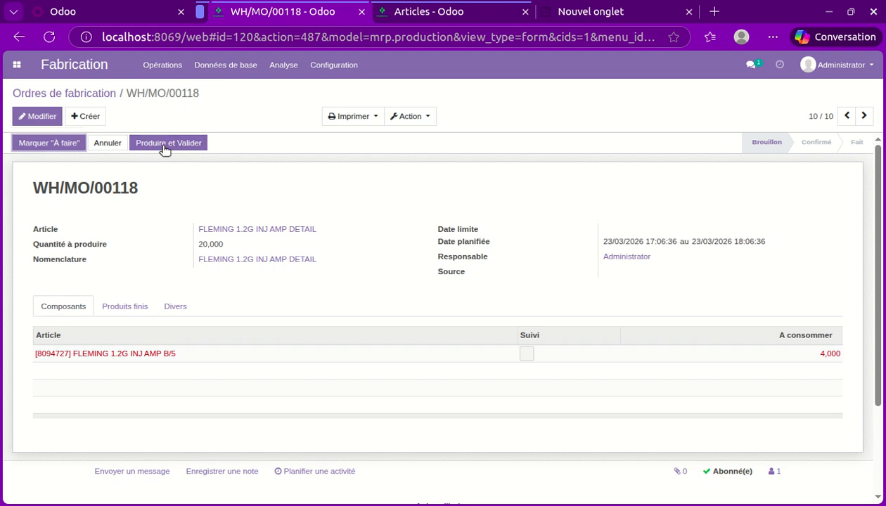
# Produce and validate the saved manufacturing order, and check the FLEMING 1.2G articles' available stock in the inventory.
pyautogui.click(170, 144)
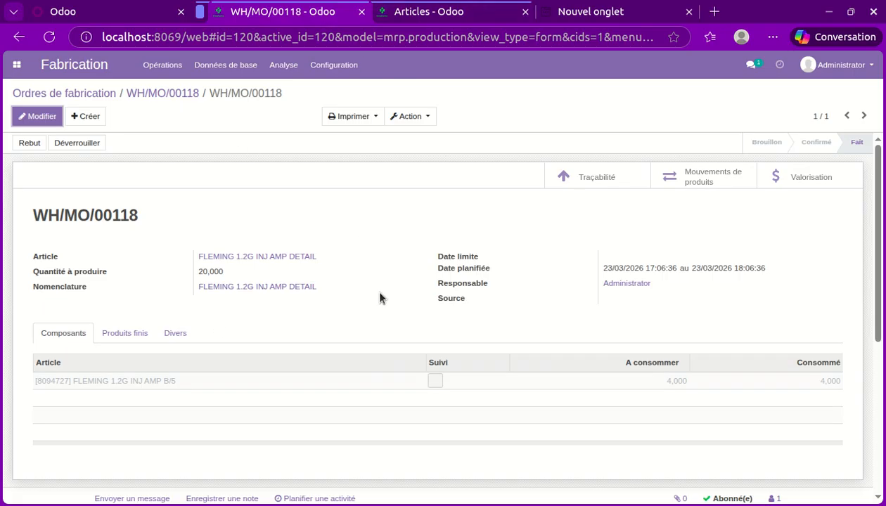
pyautogui.click(430, 14)
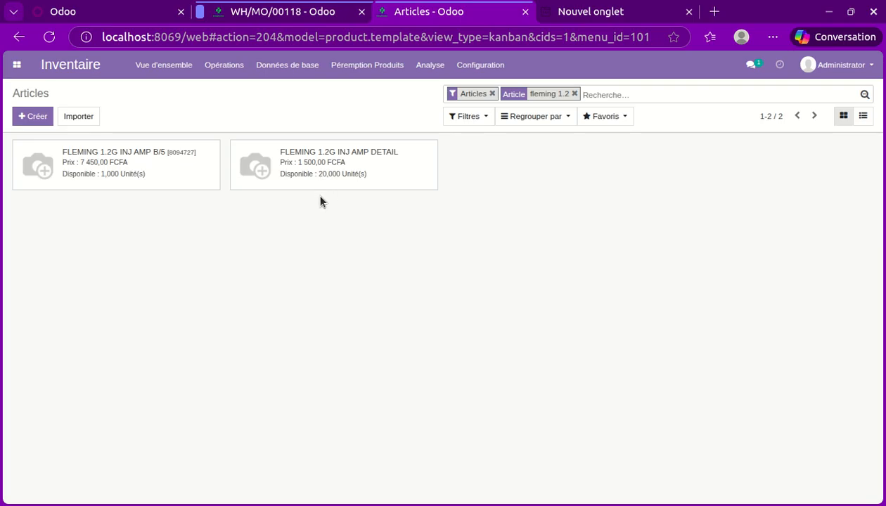
pyautogui.click(239, 14)
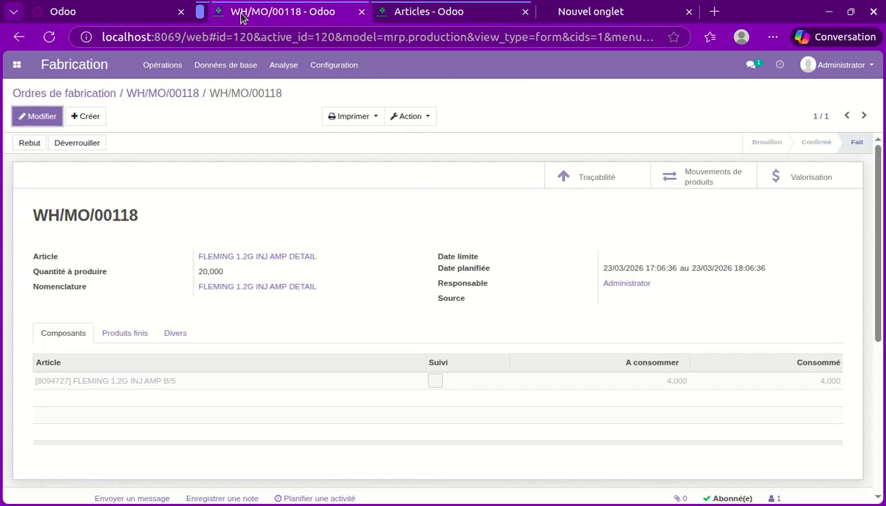
# Start another manufacturing order with FLEMING 1.2G INJ AMP DETAIL as the article to produce.
pyautogui.click(17, 65)
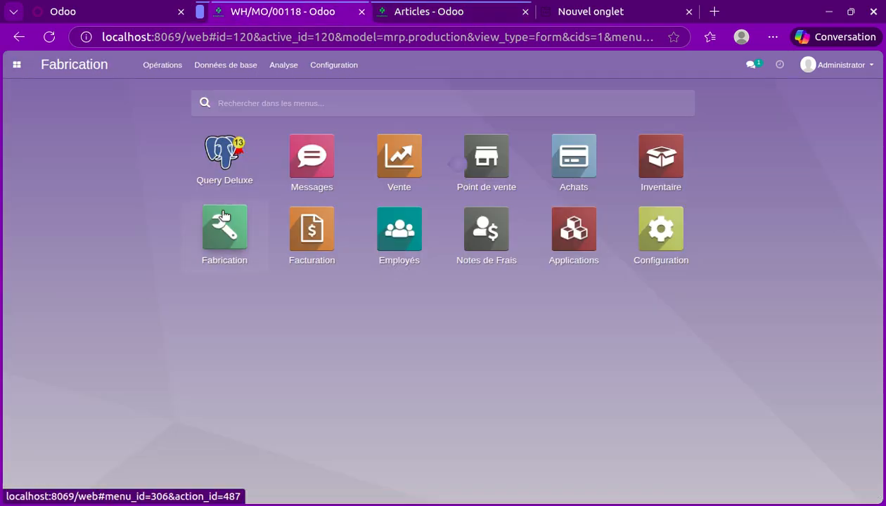
pyautogui.click(224, 216)
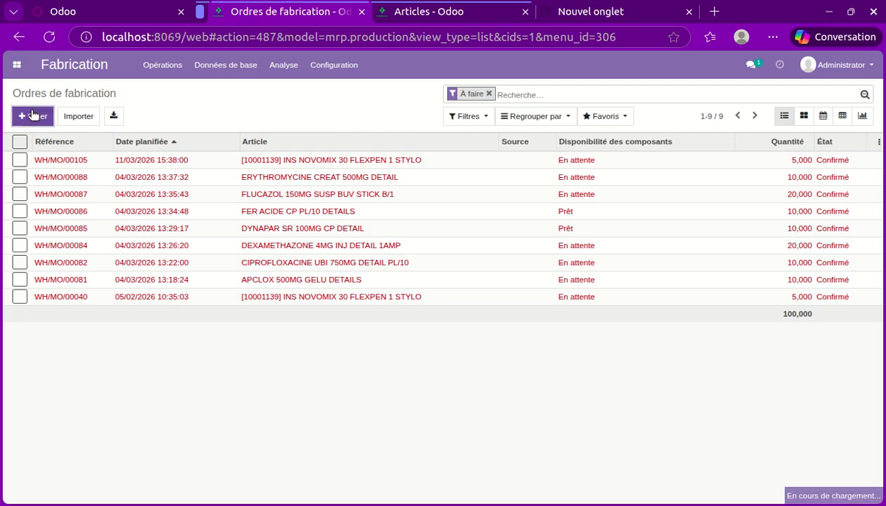
pyautogui.click(33, 116)
pyautogui.write('F')
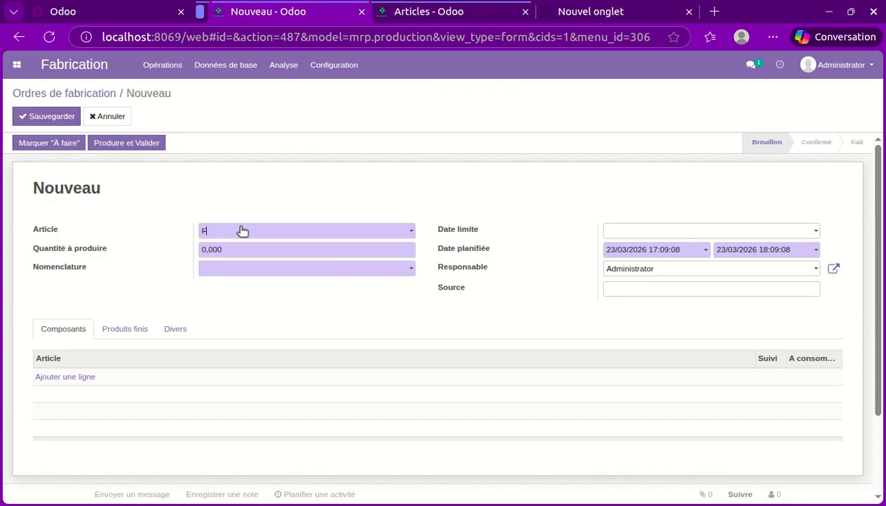
pyautogui.write('L')
pyautogui.press('BackSpace')
pyautogui.write('E')
pyautogui.press('BackSpace')
pyautogui.write('LEM')
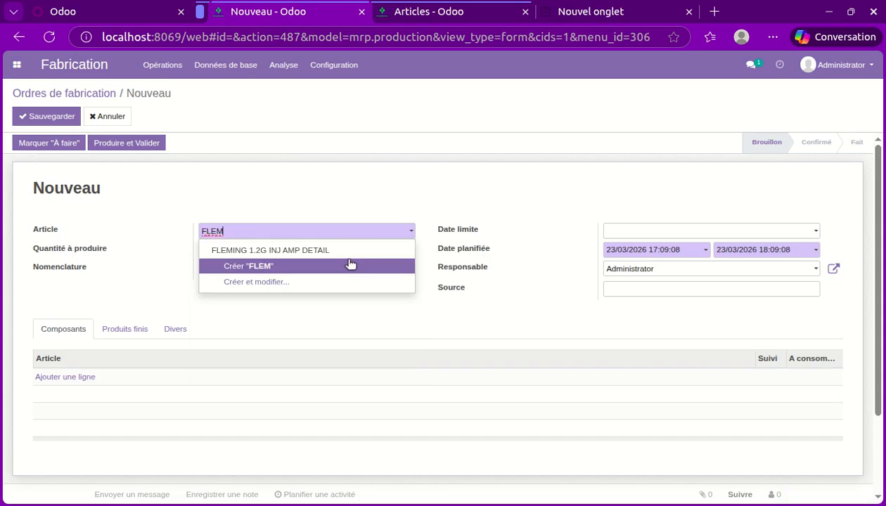
pyautogui.click(348, 251)
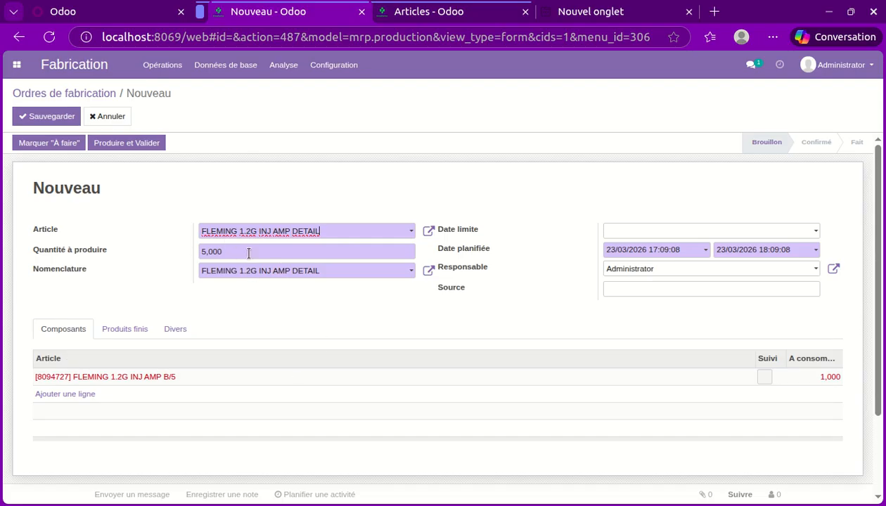
# Save, produce and validate the order for 5 units, and refresh the FLEMING 1.2G articles in the inventory to check their stock.
pyautogui.click(44, 118)
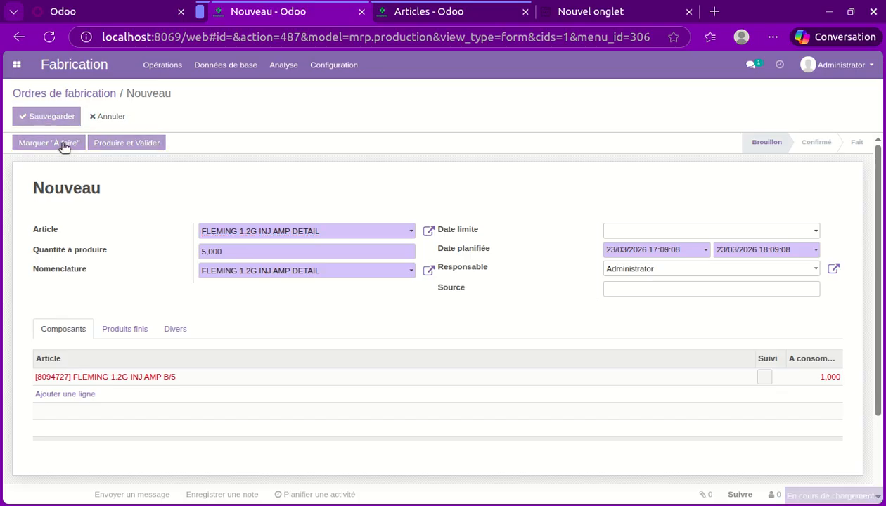
pyautogui.click(153, 144)
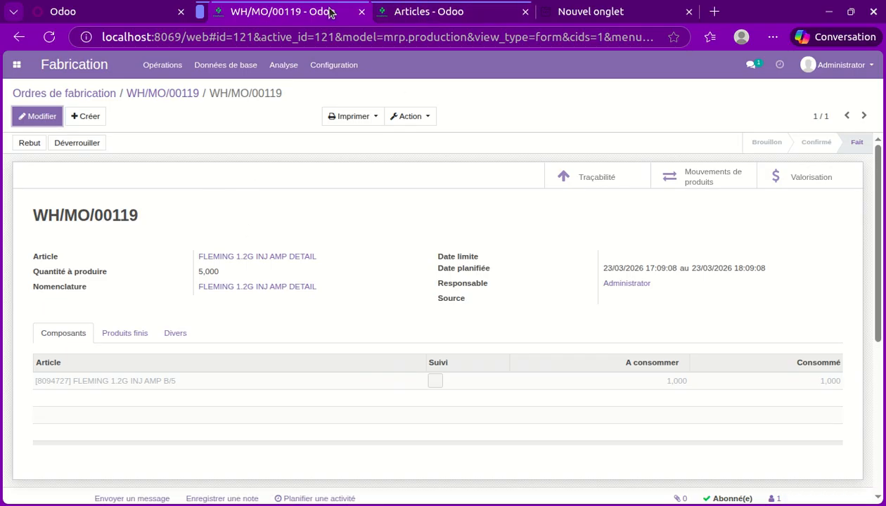
pyautogui.click(402, 12)
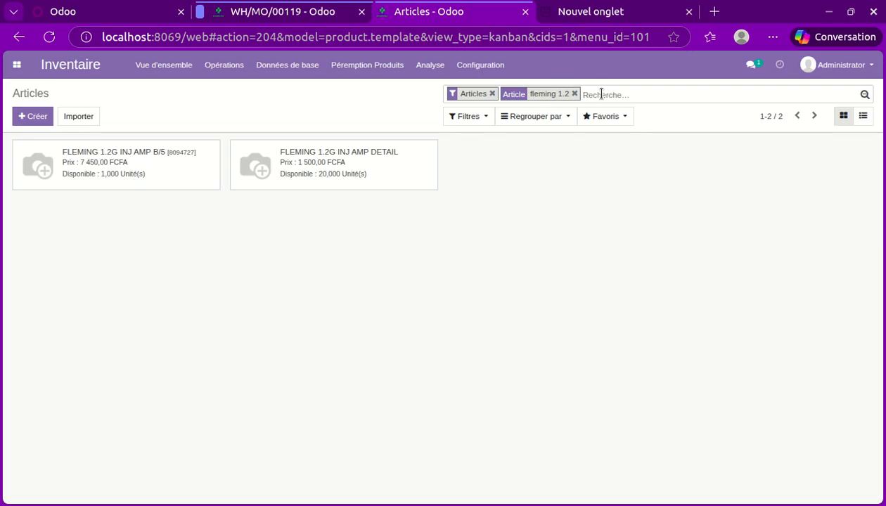
pyautogui.press('Return')
pyautogui.click(260, 11)
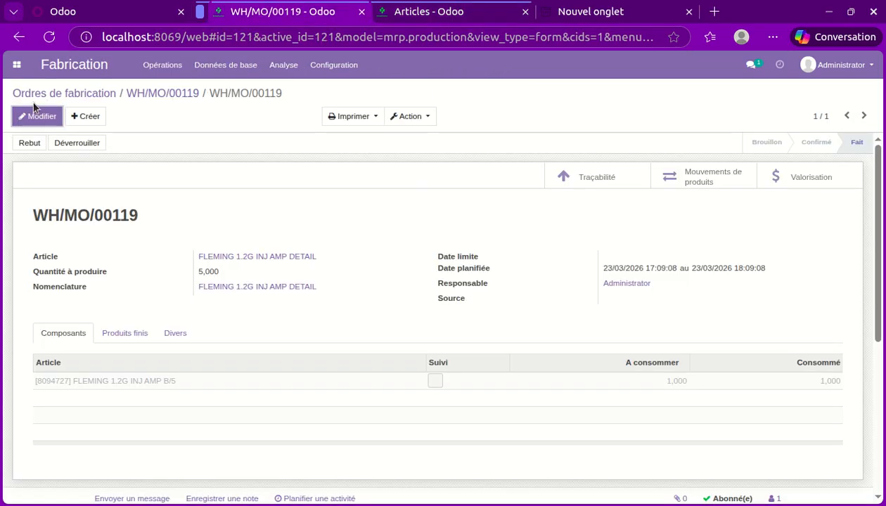
# Open a new blank manufacturing order from the list of manufacturing orders.
pyautogui.click(16, 64)
pyautogui.click(224, 228)
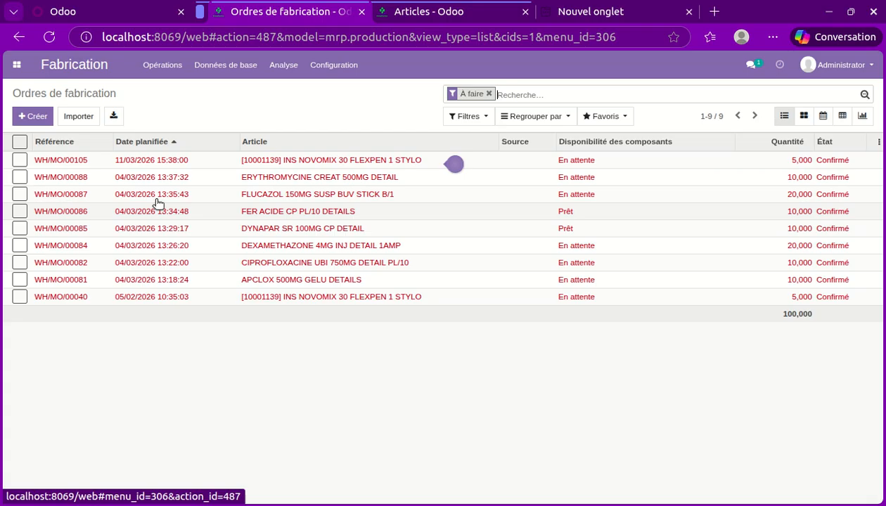
pyautogui.click(29, 115)
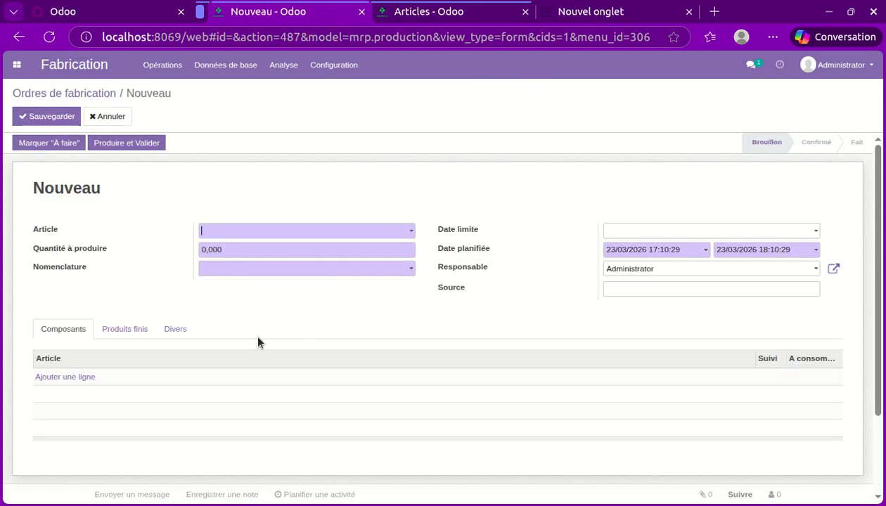
pyautogui.write('FL')
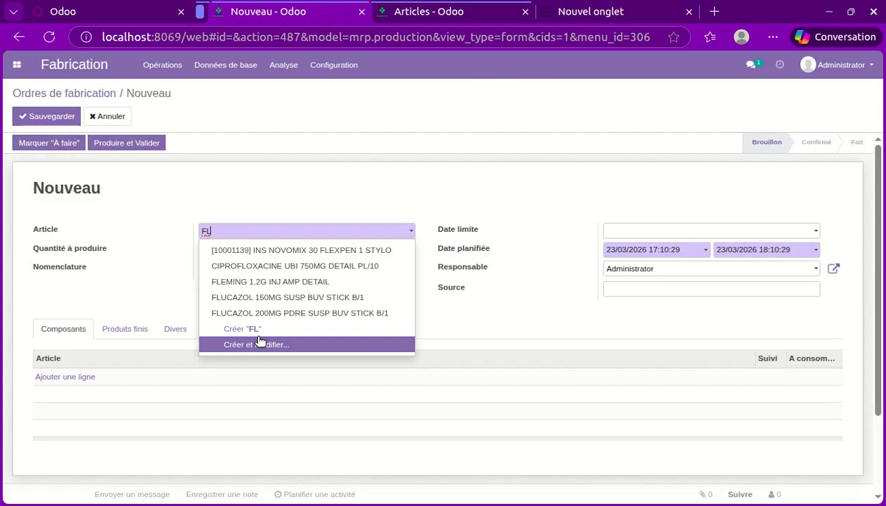
pyautogui.click(273, 184)
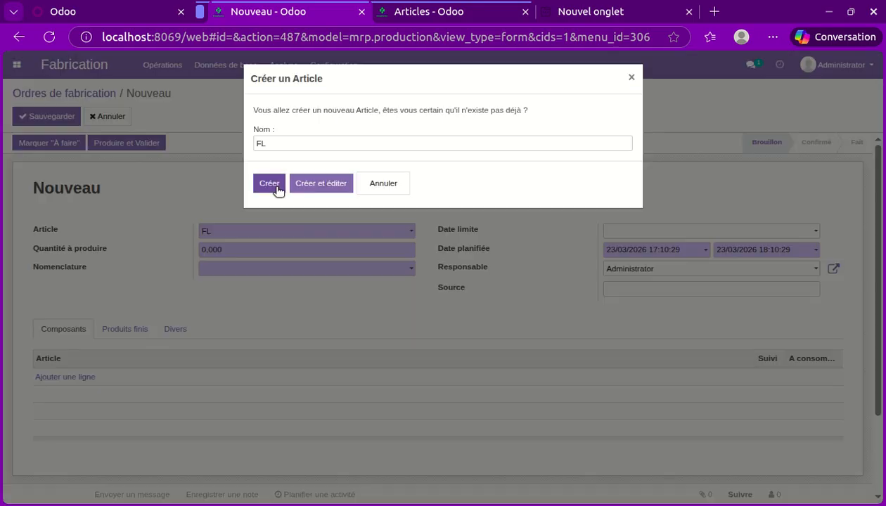
pyautogui.click(366, 184)
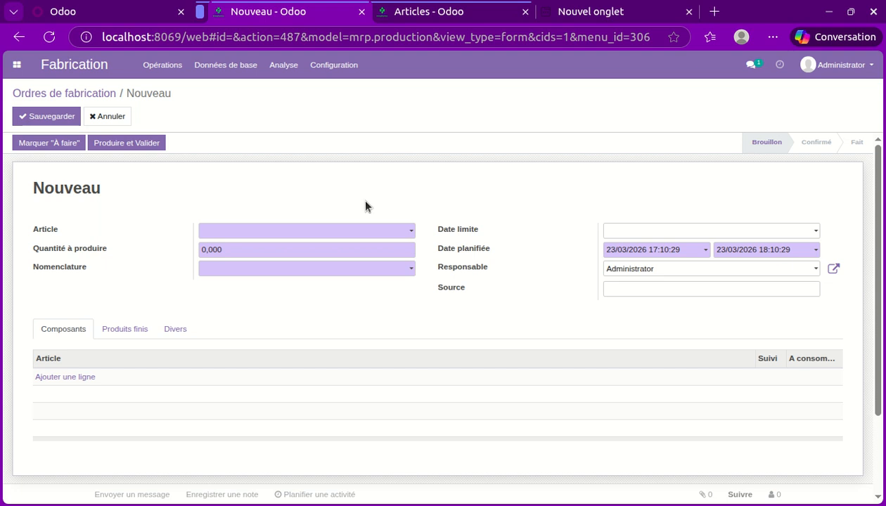
pyautogui.scroll(-2, 112, 239)
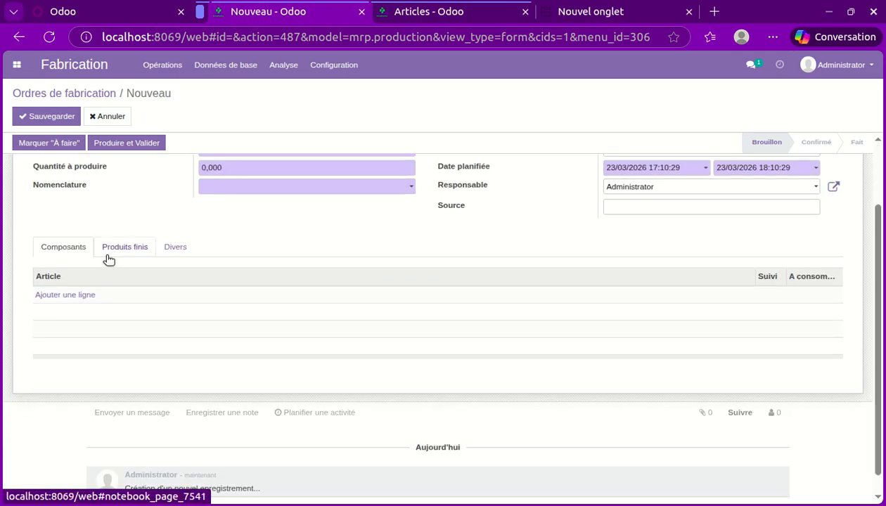
pyautogui.scroll(2, 154, 248)
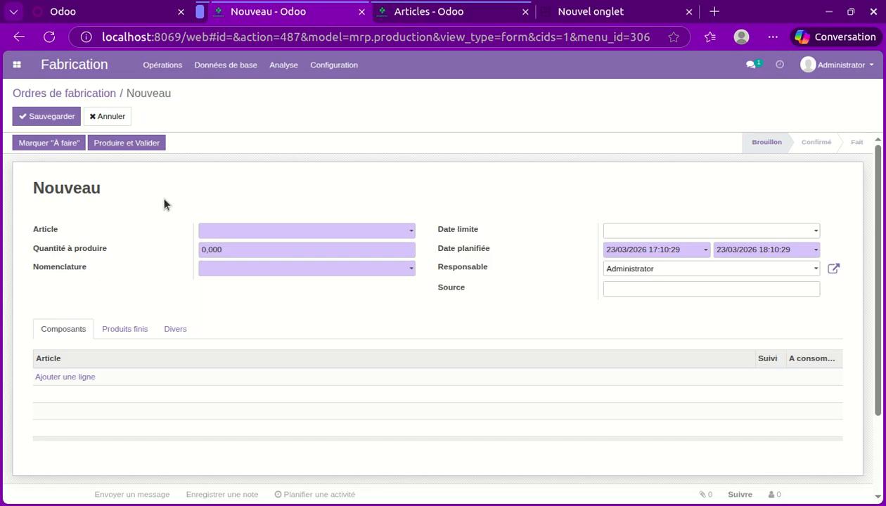